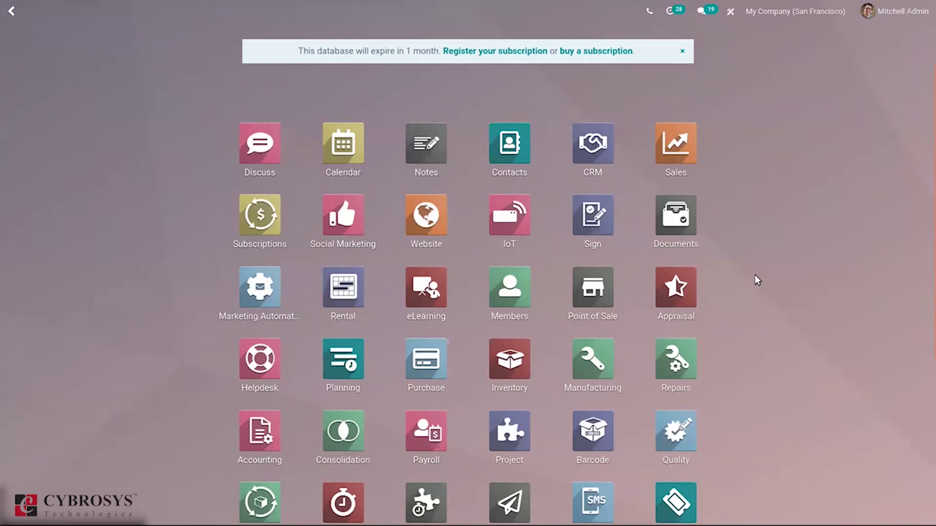
# Search the home menu for 'we' and launch the Website app.
pyautogui.write('we')
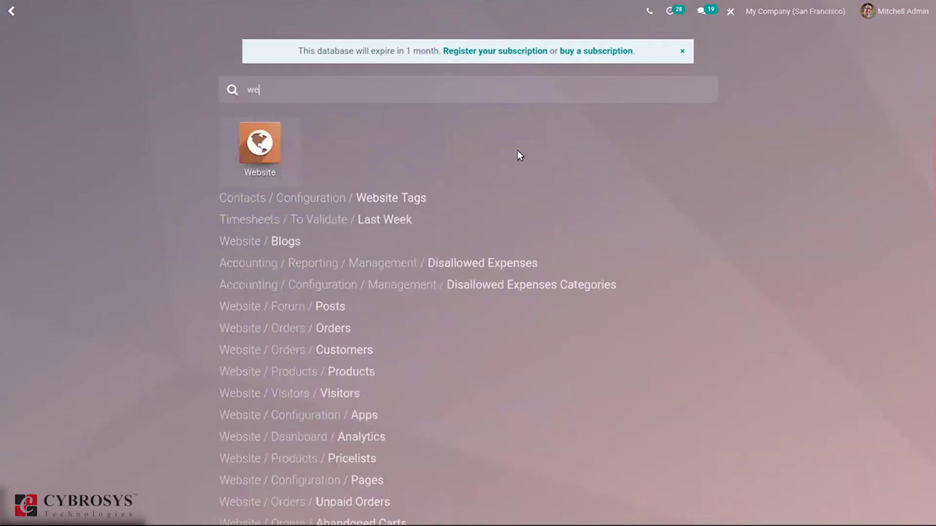
pyautogui.click(272, 142)
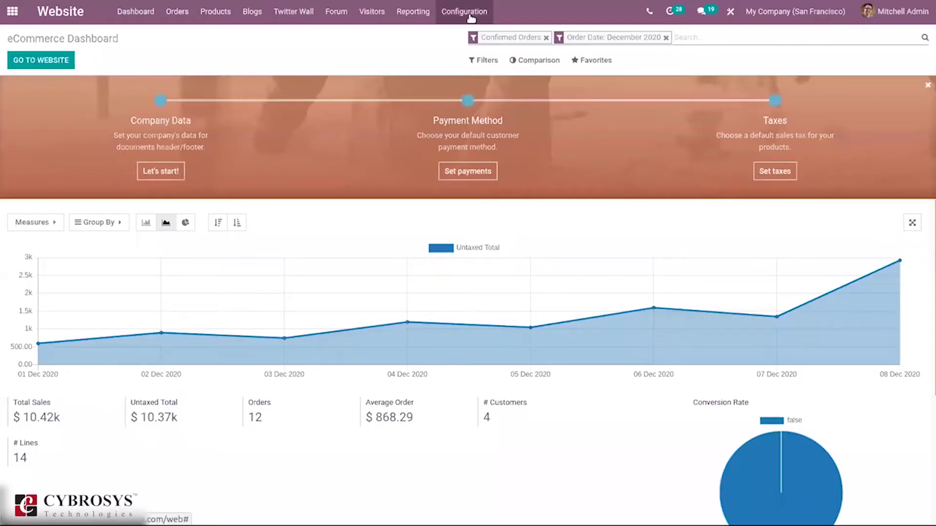
# Open Website Settings and scroll to the Orders Followup > Abandoned Carts options.
pyautogui.click(465, 12)
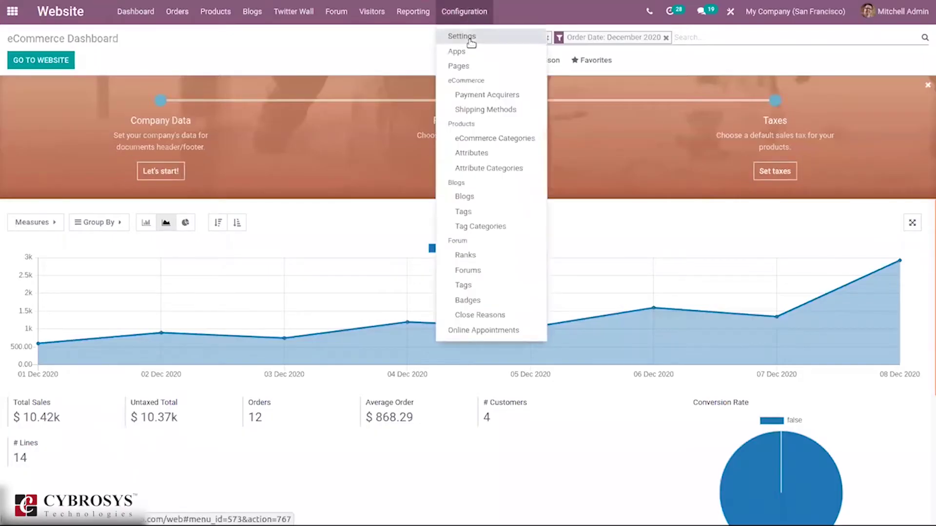
pyautogui.click(472, 41)
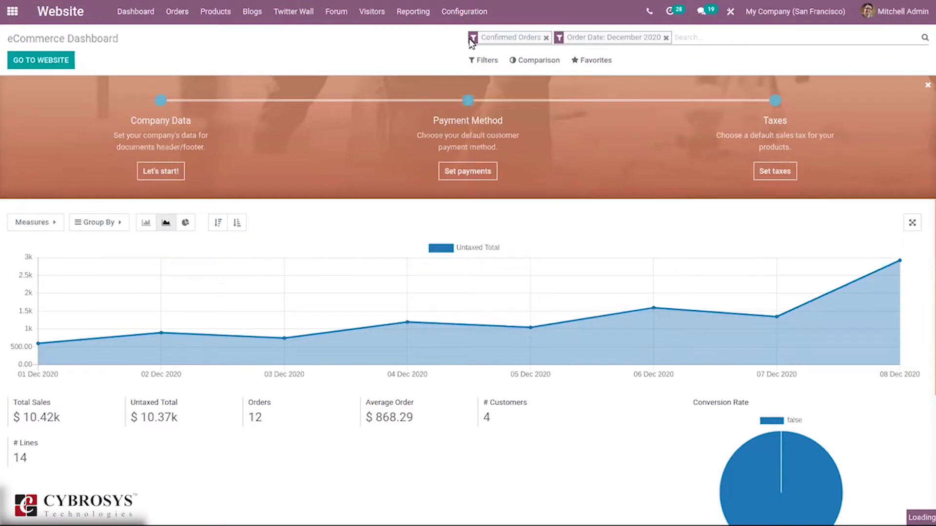
pyautogui.write('abo')
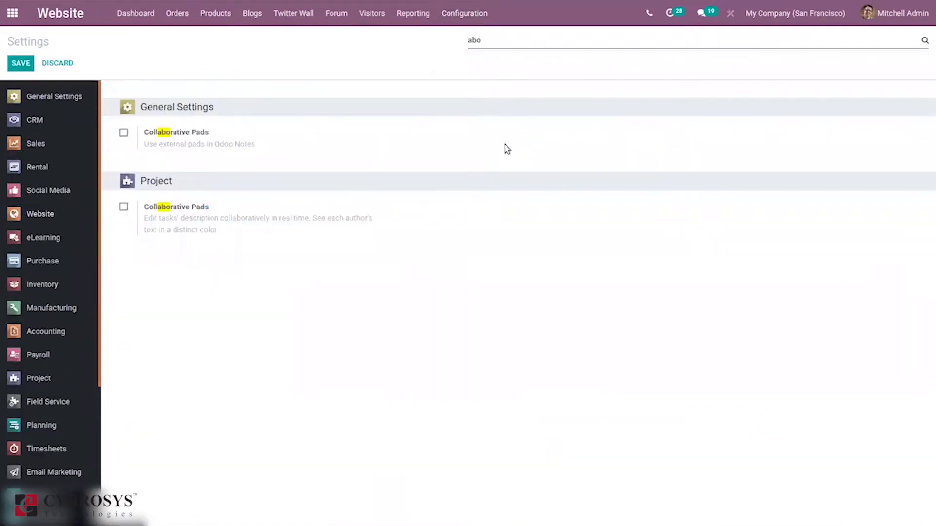
pyautogui.press('BackSpace')
pyautogui.press('BackSpace')
pyautogui.press('BackSpace')
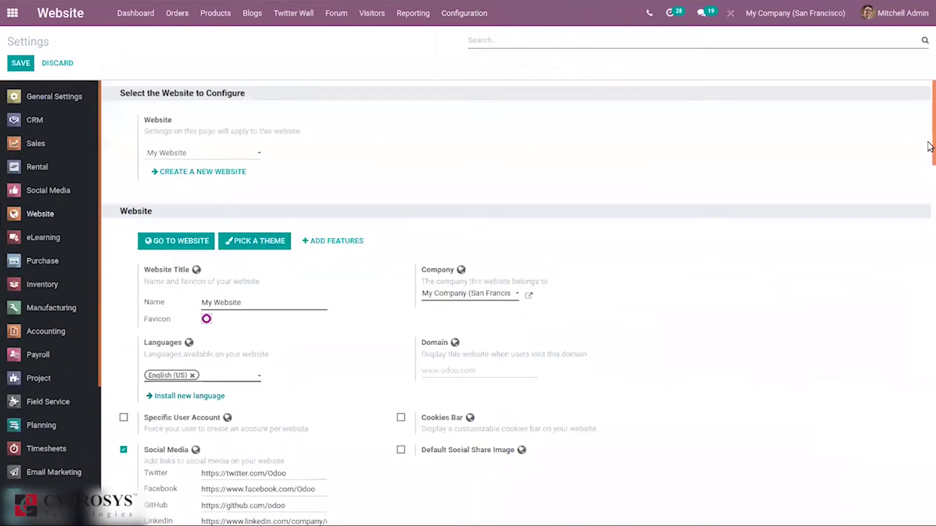
pyautogui.moveTo(928, 143); pyautogui.dragTo(920, 436)
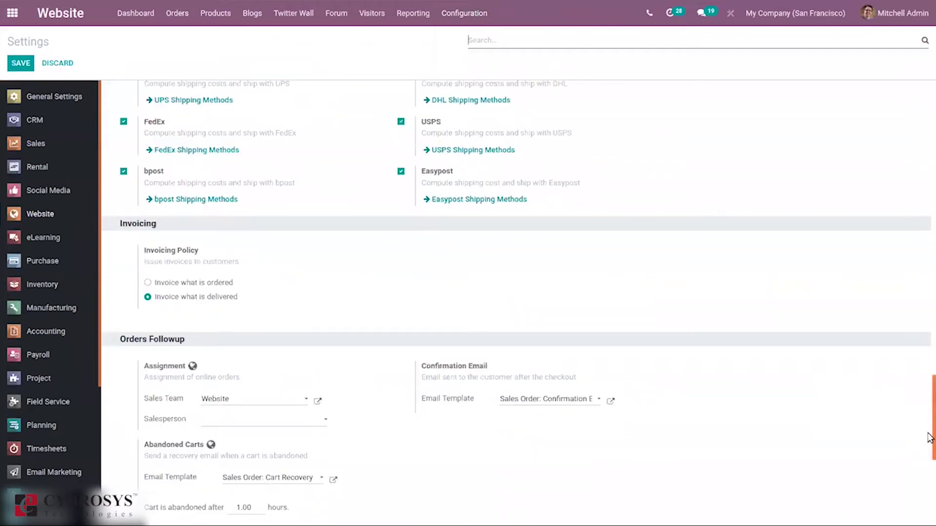
pyautogui.scroll(-4, 930, 468)
pyautogui.scroll(-1, 929, 472)
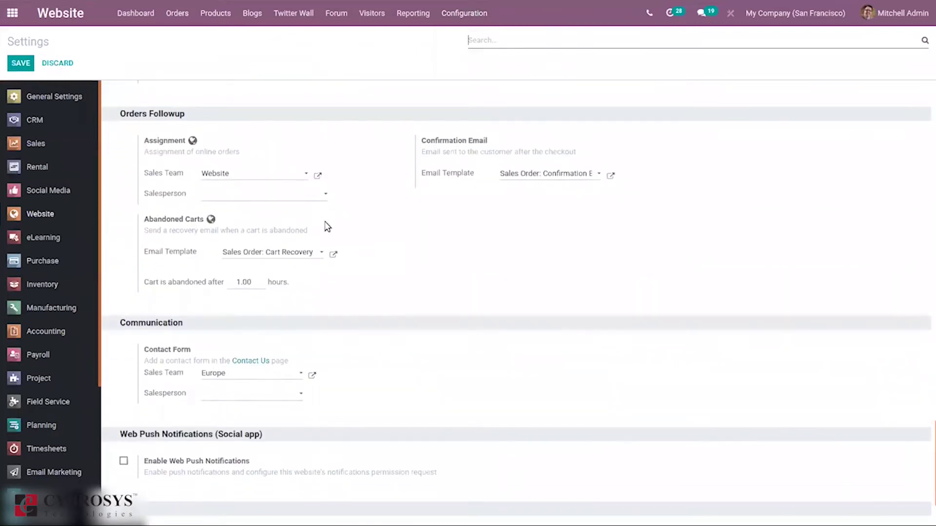
pyautogui.moveTo(190, 226)
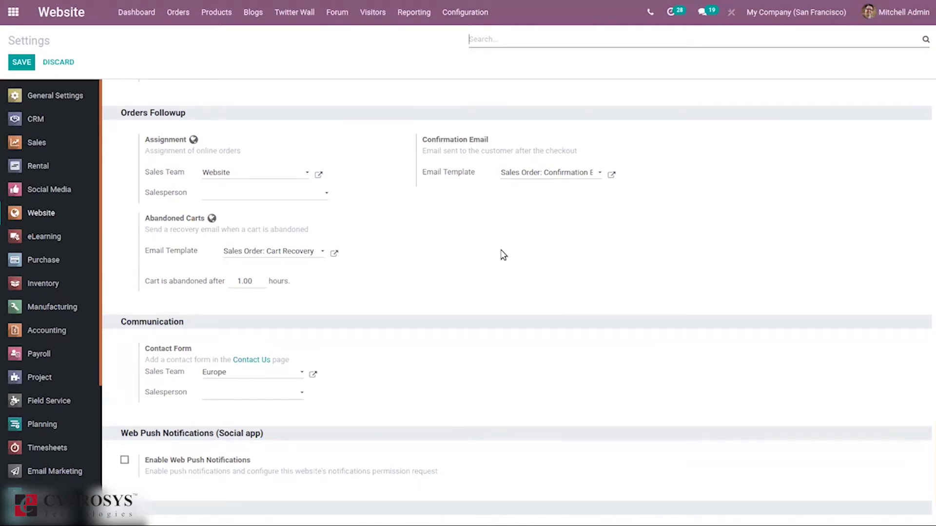
pyautogui.scroll(1, 166, 272)
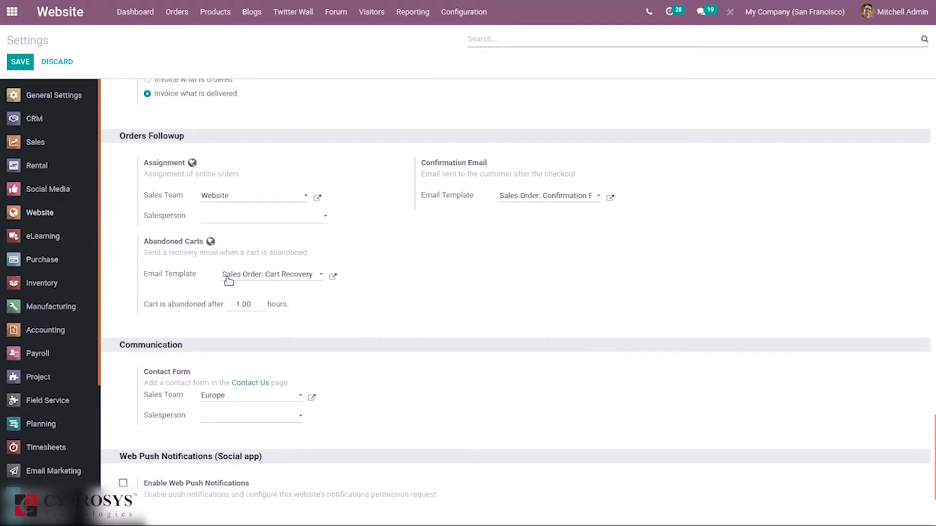
pyautogui.moveTo(230, 278)
pyautogui.moveTo(290, 280)
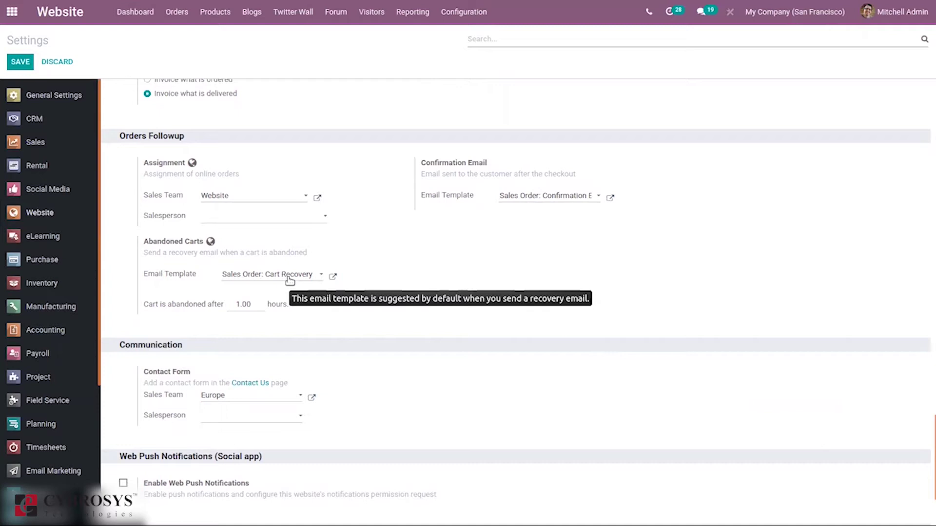
pyautogui.click(333, 277)
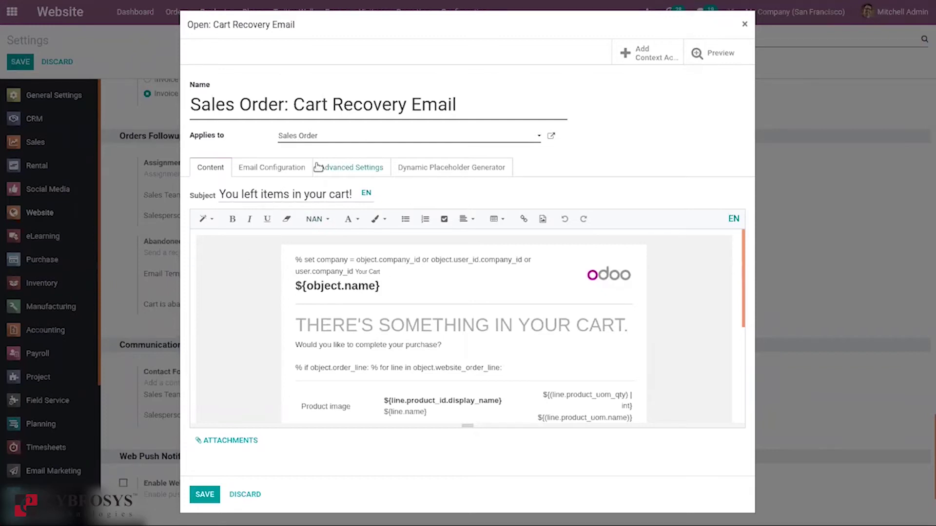
pyautogui.click(267, 168)
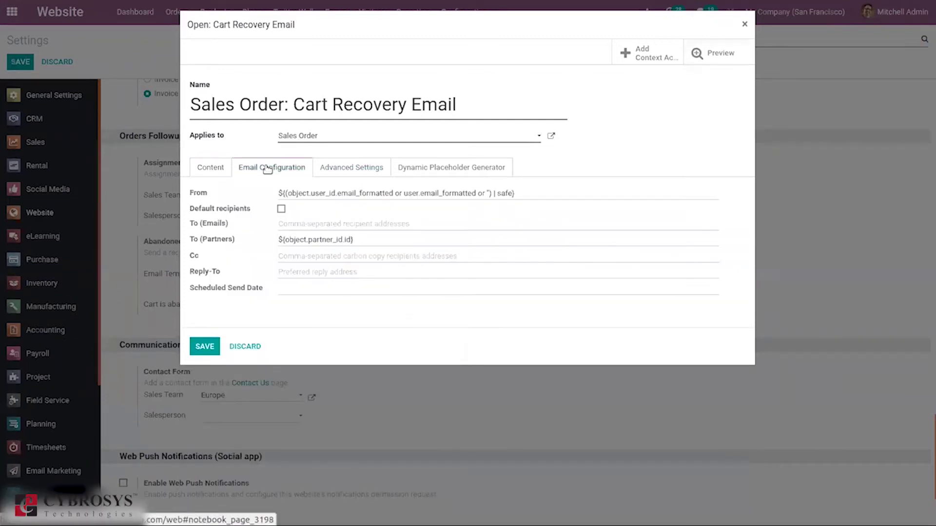
pyautogui.click(351, 168)
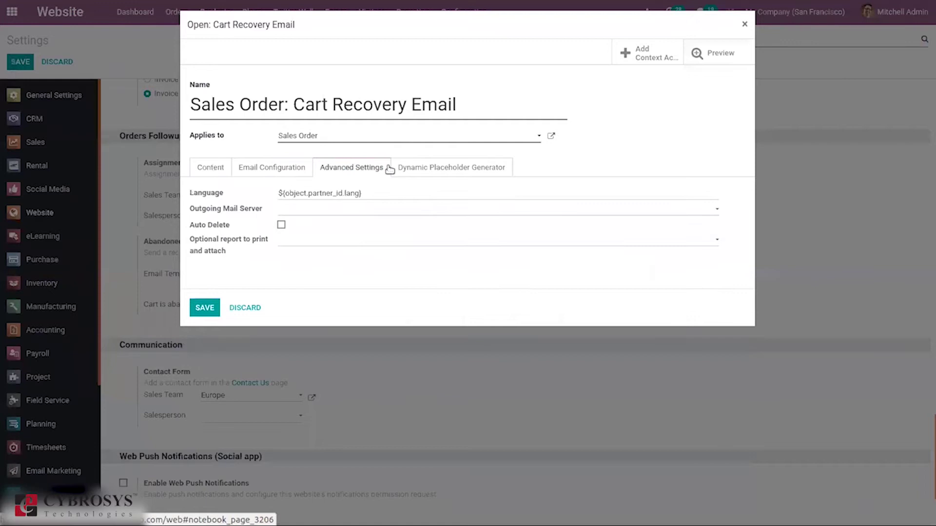
pyautogui.click(446, 170)
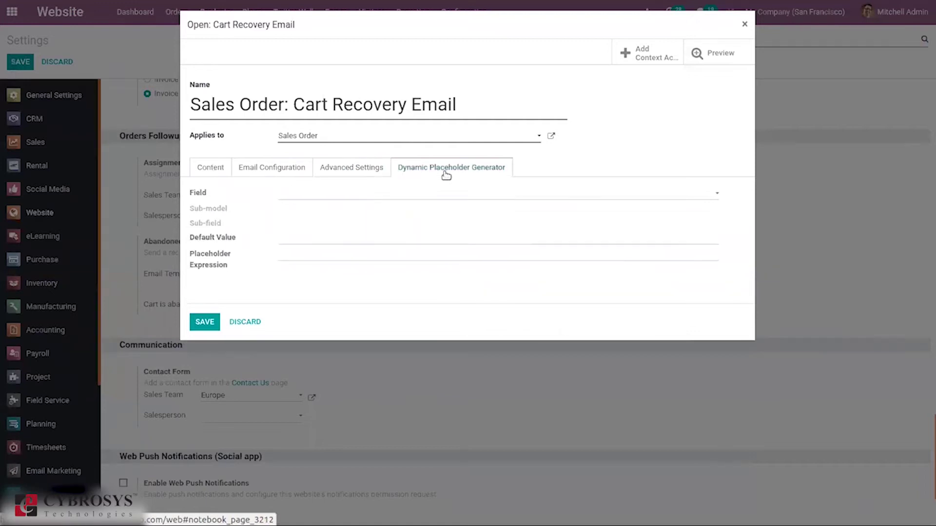
pyautogui.click(207, 323)
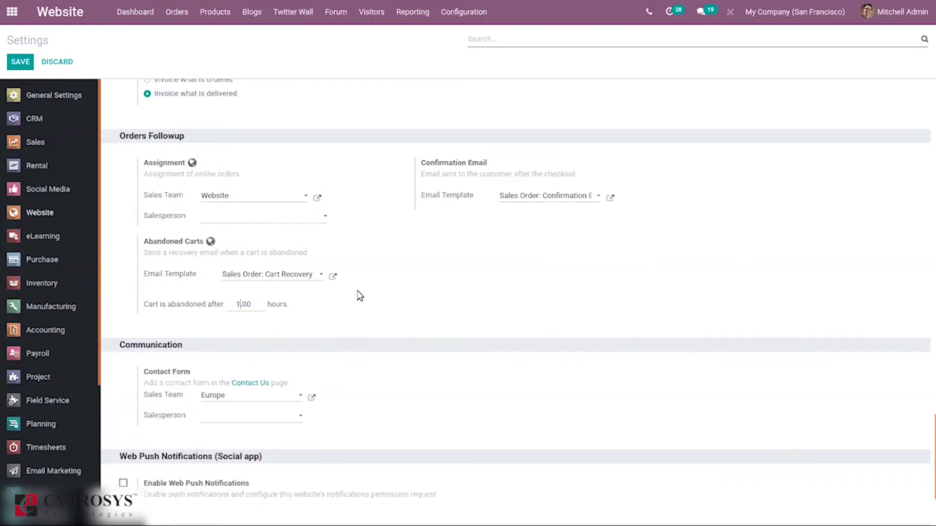
# Set the 'Cart is abandoned after' delay to 1.0 hours, after briefly trying 0.30.
pyautogui.press('BackSpace')
pyautogui.write('0')
pyautogui.press('BackSpace')
pyautogui.write('3')
pyautogui.press('BackSpace')
pyautogui.press('BackSpace')
pyautogui.press('BackSpace')
pyautogui.write('1.')
# Save the settings, then go to the public website from the eCommerce Dashboard.
pyautogui.click(13, 65)
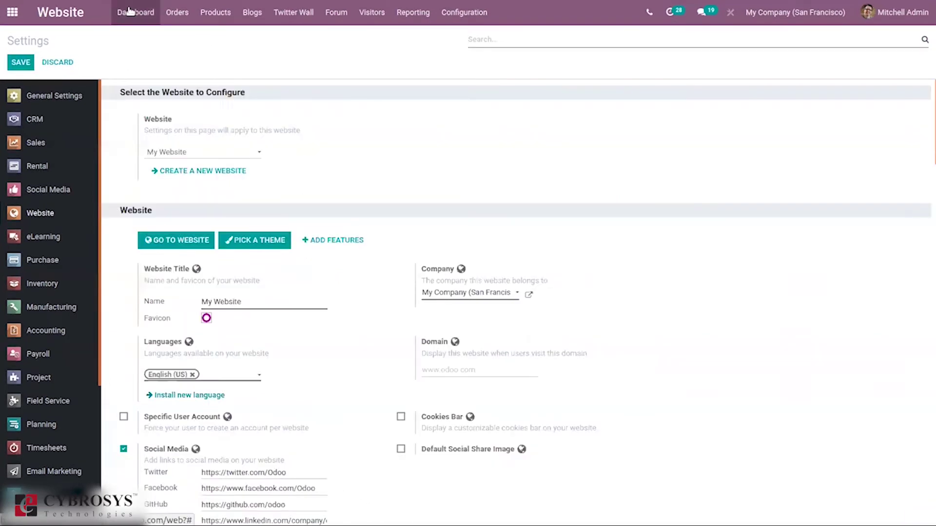
pyautogui.click(136, 14)
pyautogui.click(141, 36)
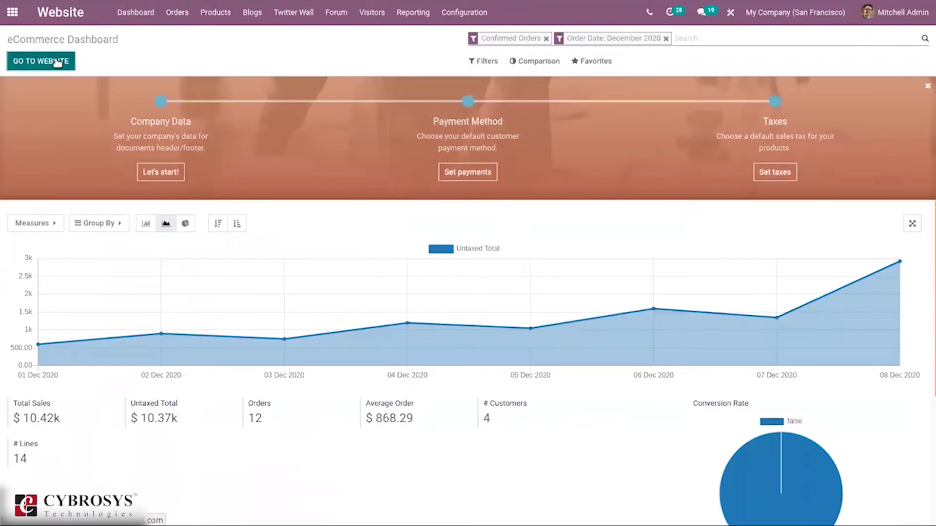
pyautogui.click(57, 62)
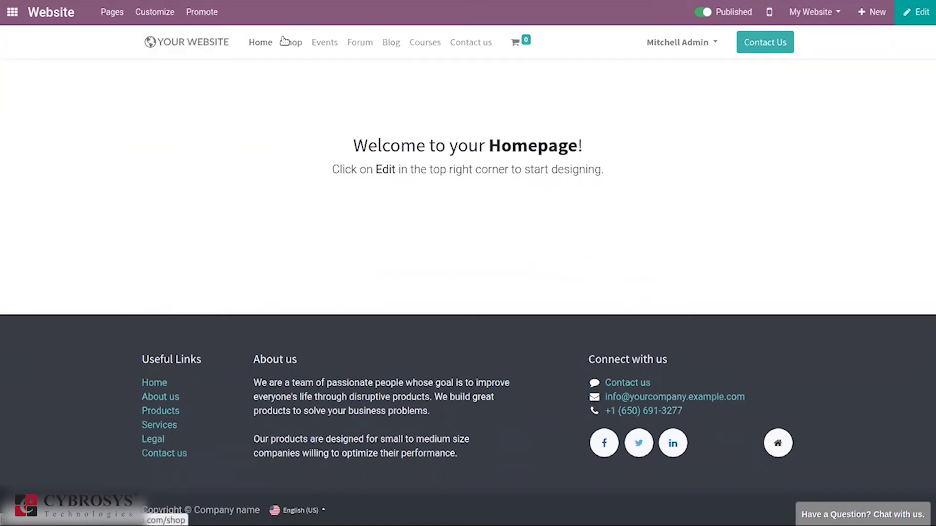
# Add the Customizable Desk (CONFIG) from the Shop to the cart and view the cart.
pyautogui.click(284, 41)
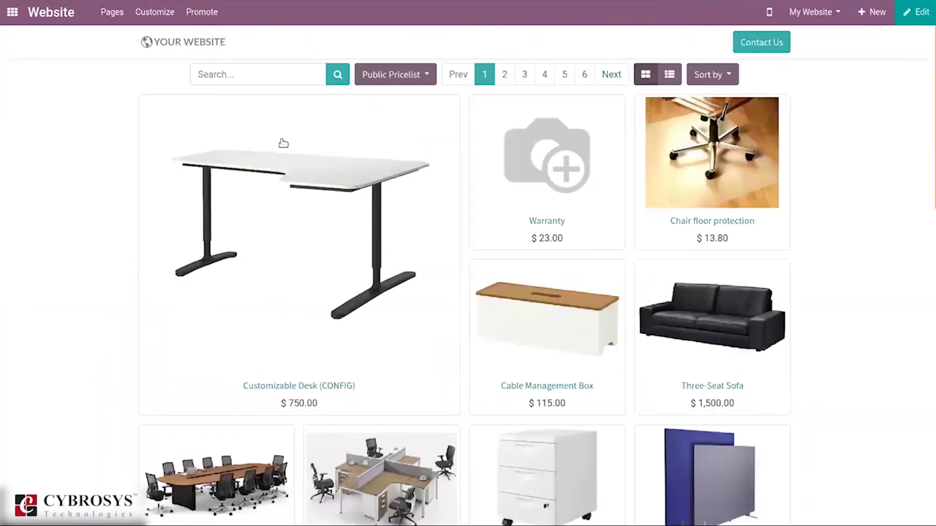
pyautogui.click(268, 74)
pyautogui.moveTo(428, 201)
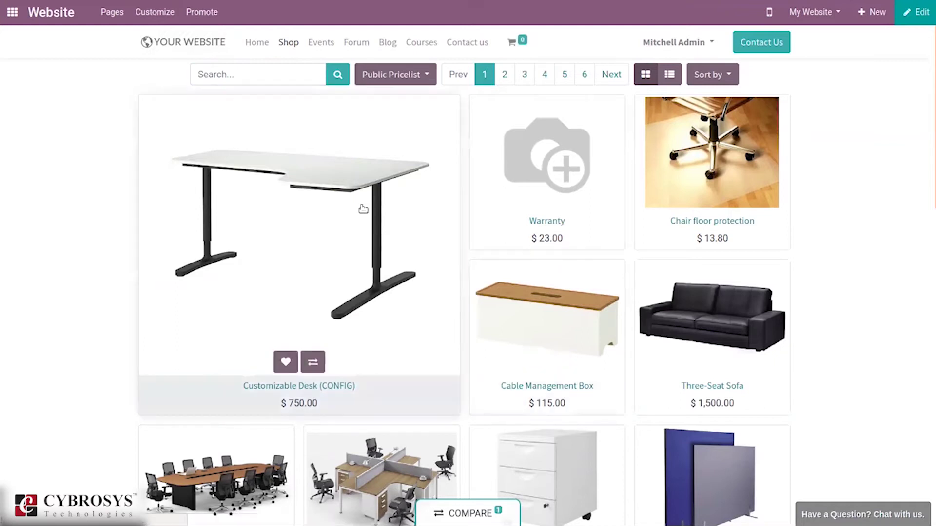
pyautogui.click(363, 208)
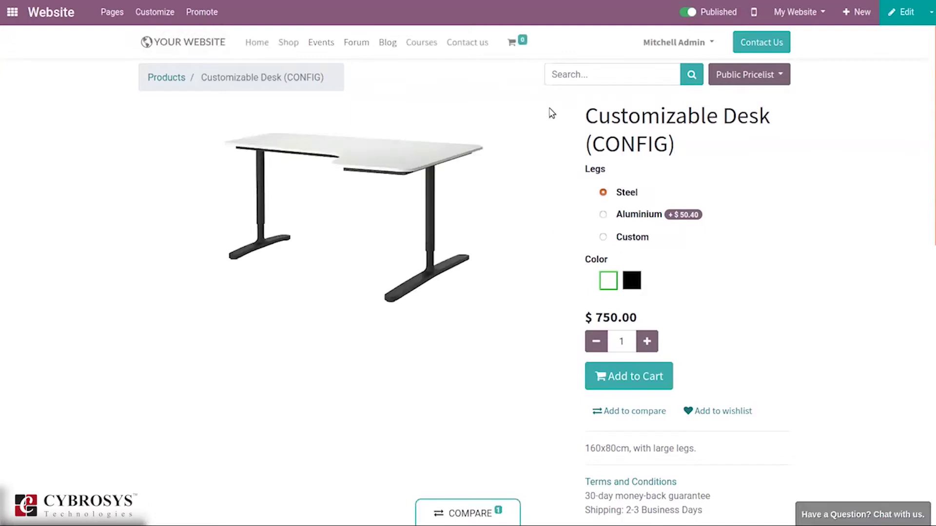
pyautogui.click(619, 376)
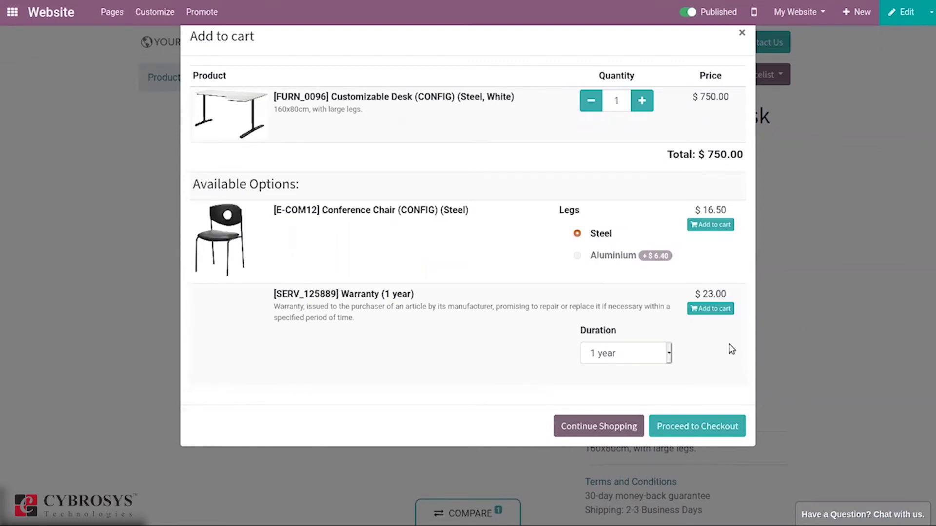
pyautogui.click(584, 432)
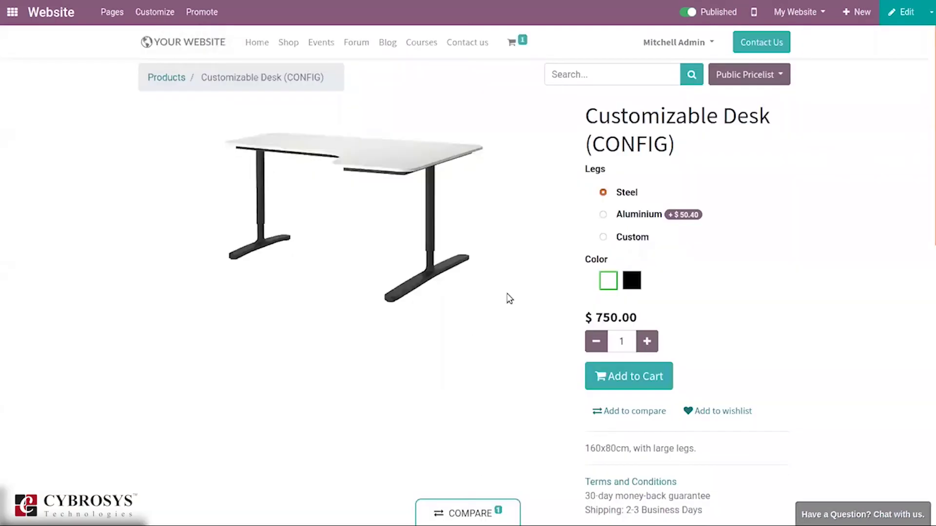
pyautogui.click(514, 45)
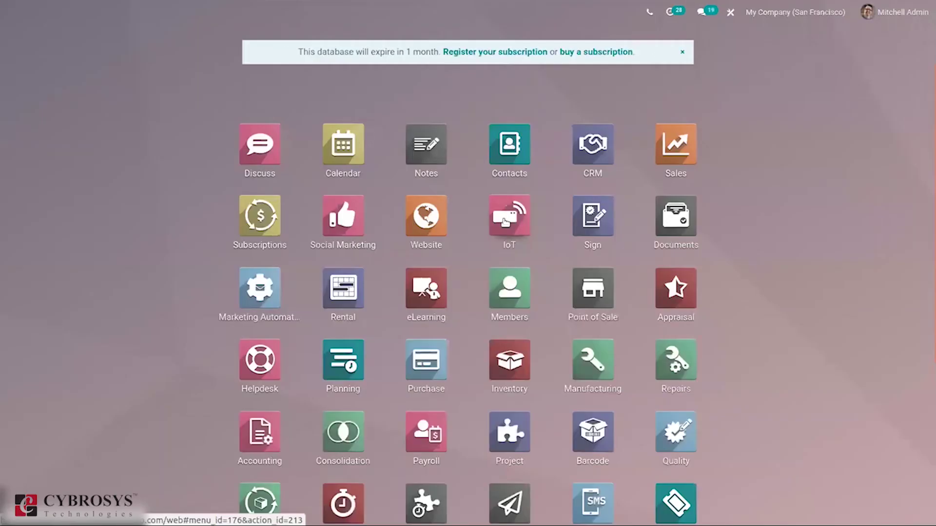
# Reopen the Website app's eCommerce Dashboard by searching 'we' from the home menu.
pyautogui.write('we')
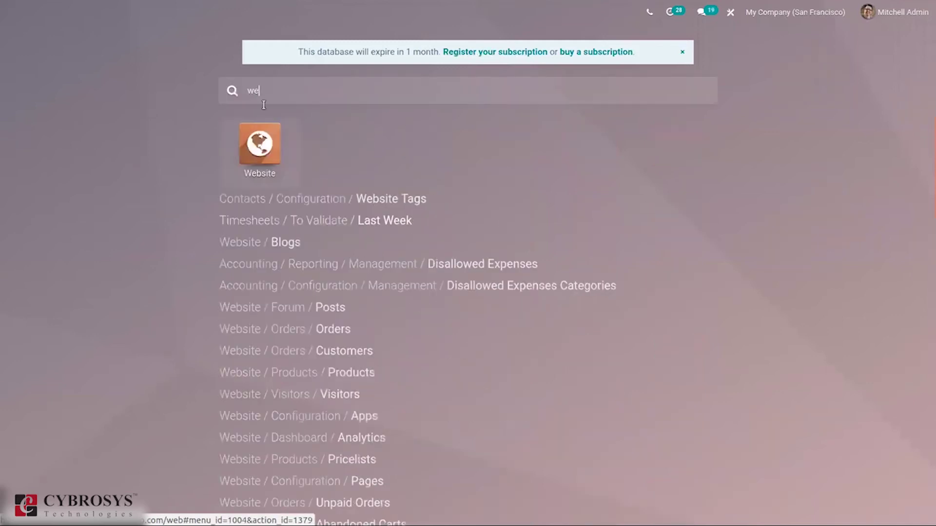
pyautogui.click(282, 159)
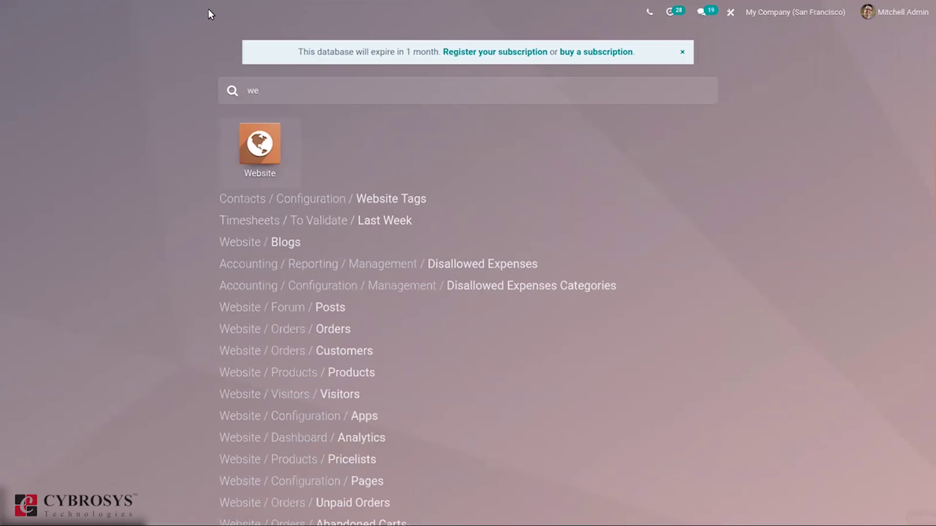
pyautogui.click(241, 174)
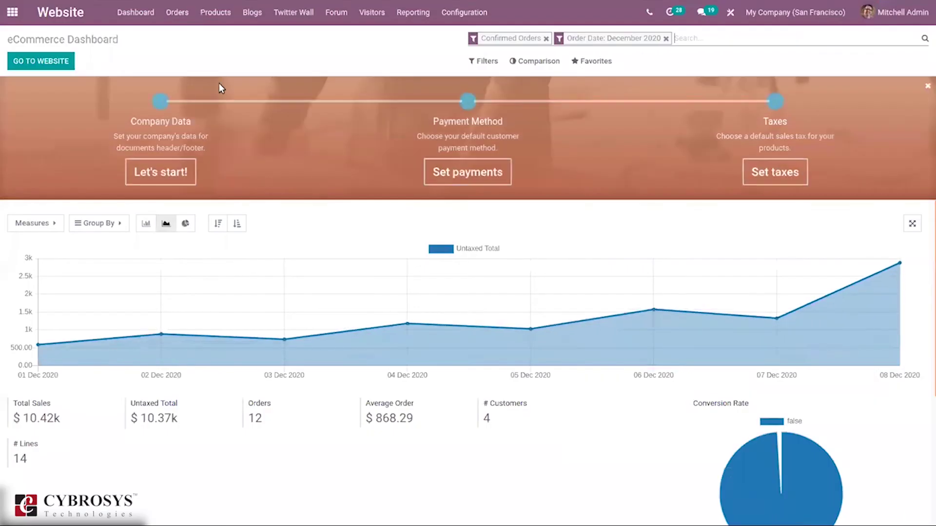
# Open the Orders > Abandoned Carts list.
pyautogui.moveTo(217, 22)
pyautogui.click(177, 12)
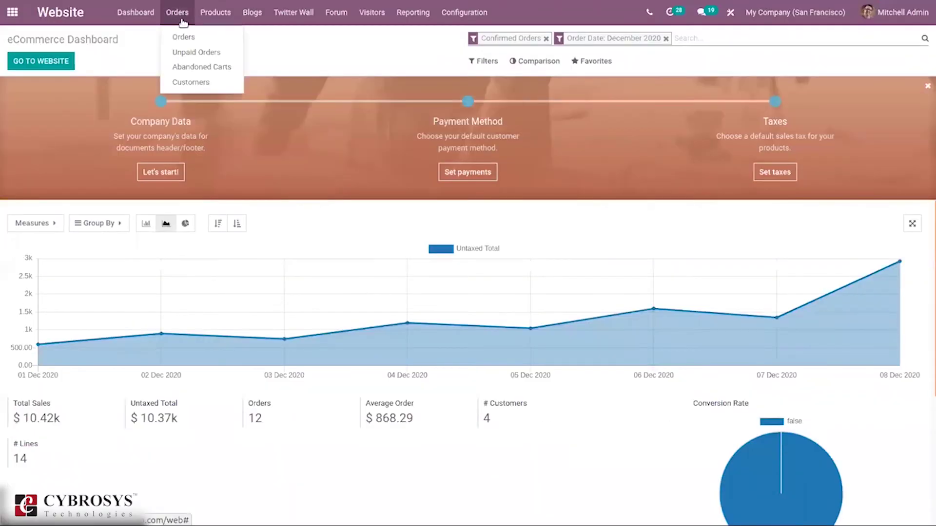
pyautogui.click(195, 67)
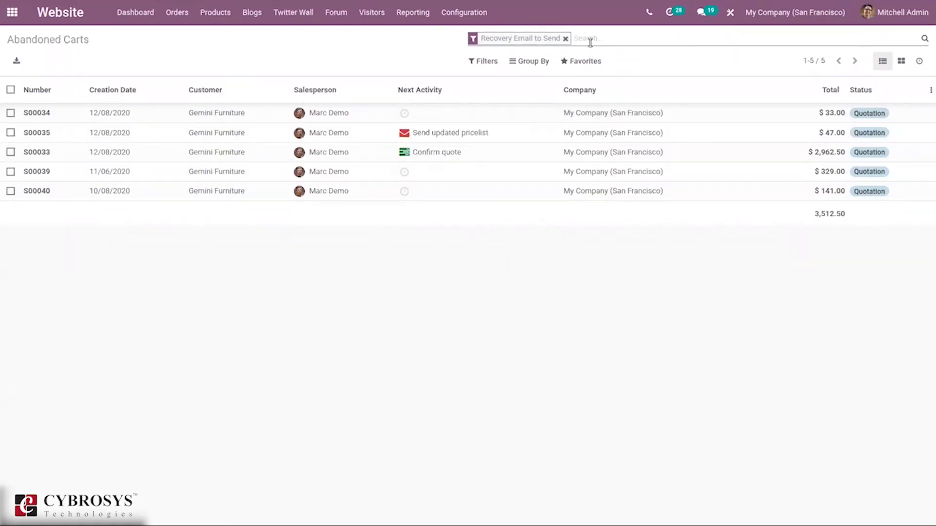
# Filter the abandoned carts to Recovery Email Sent only.
pyautogui.click(493, 62)
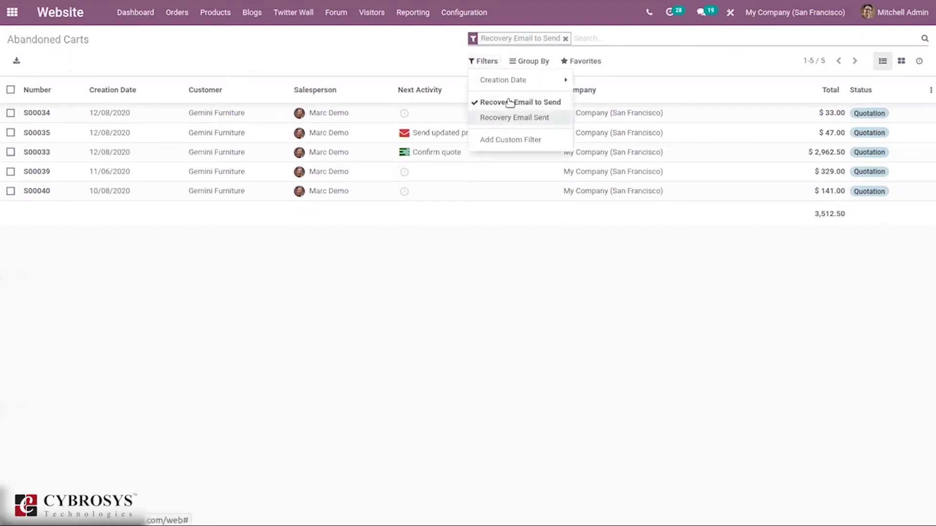
pyautogui.click(421, 48)
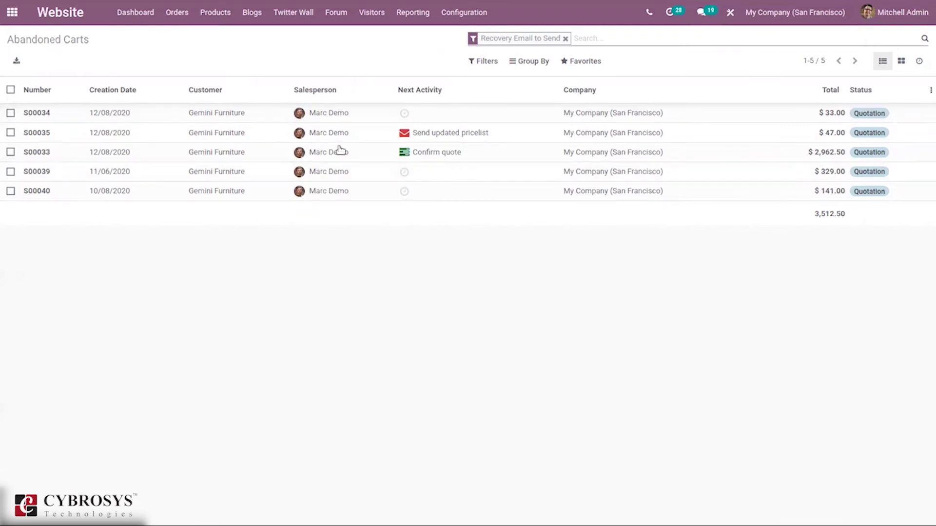
pyautogui.click(493, 61)
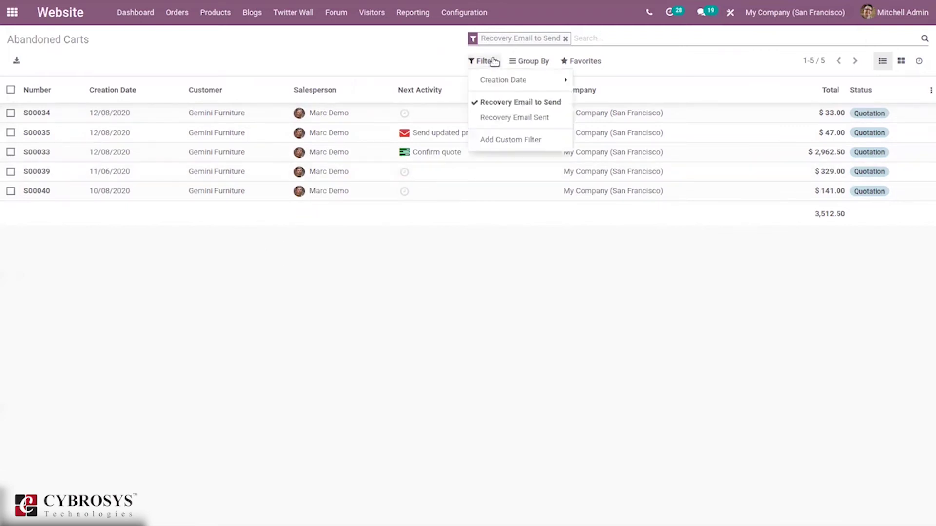
pyautogui.click(509, 118)
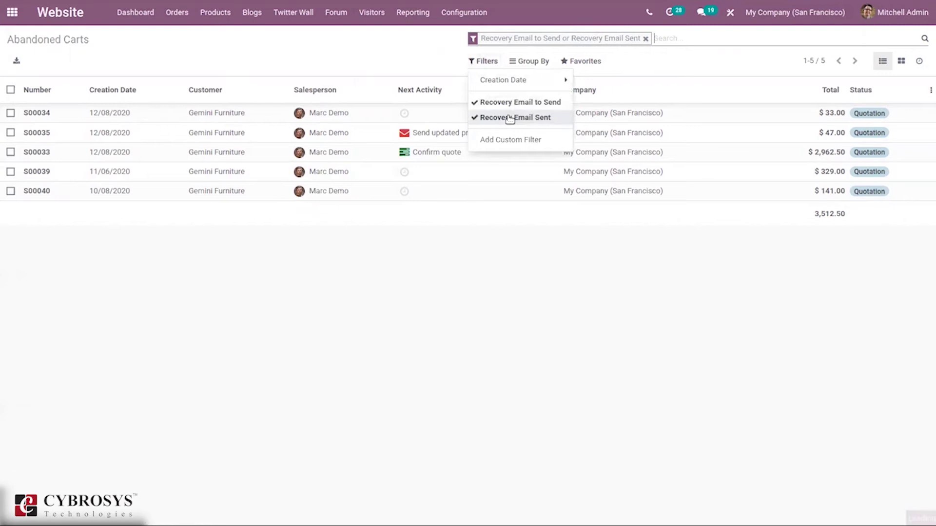
pyautogui.click(509, 118)
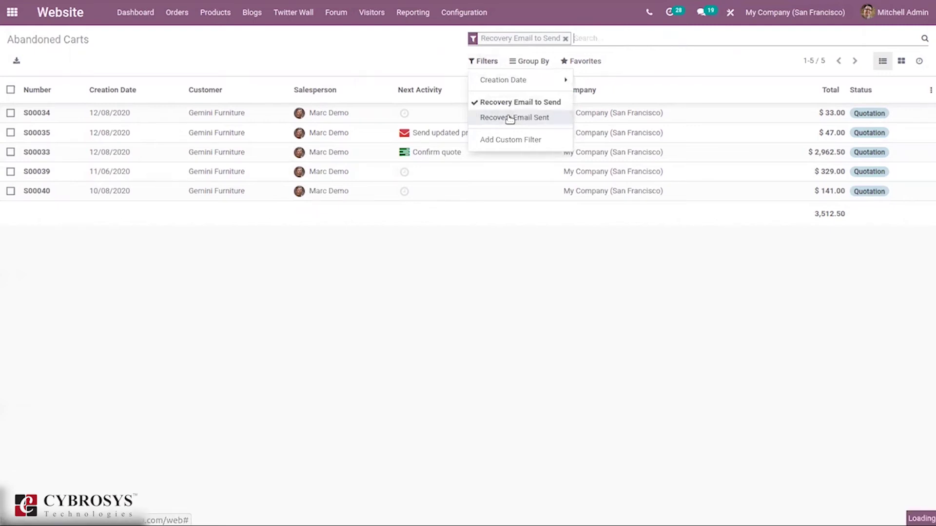
pyautogui.click(506, 104)
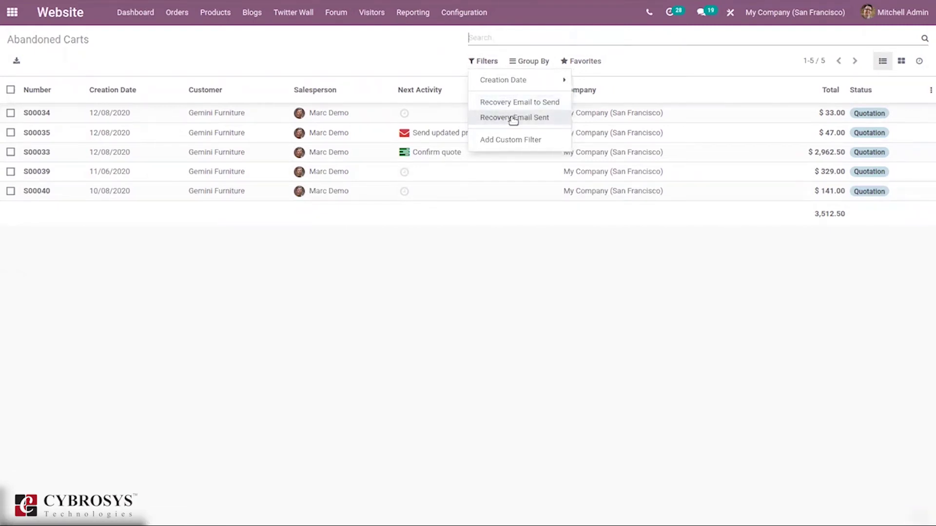
pyautogui.click(511, 118)
# Replace the Recovery Email Sent filter with Creation Date: December 2020.
pyautogui.click(513, 118)
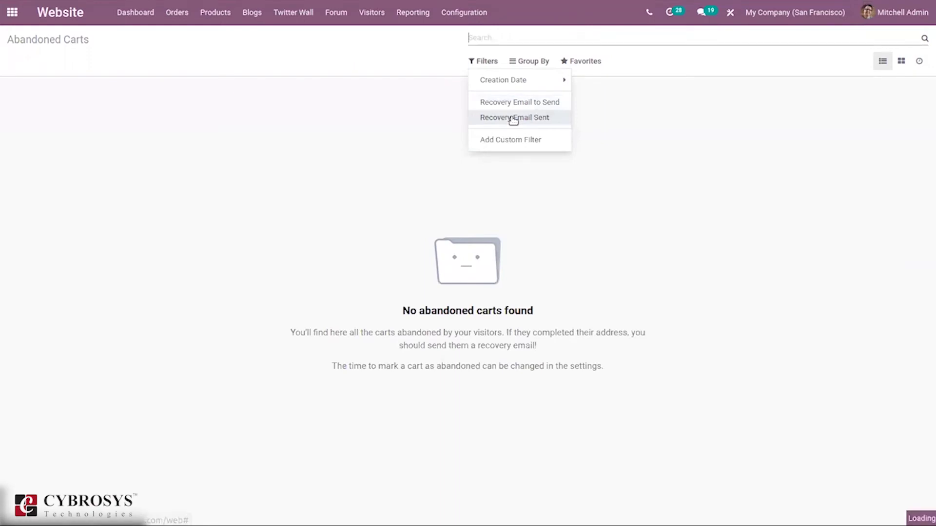
pyautogui.click(527, 81)
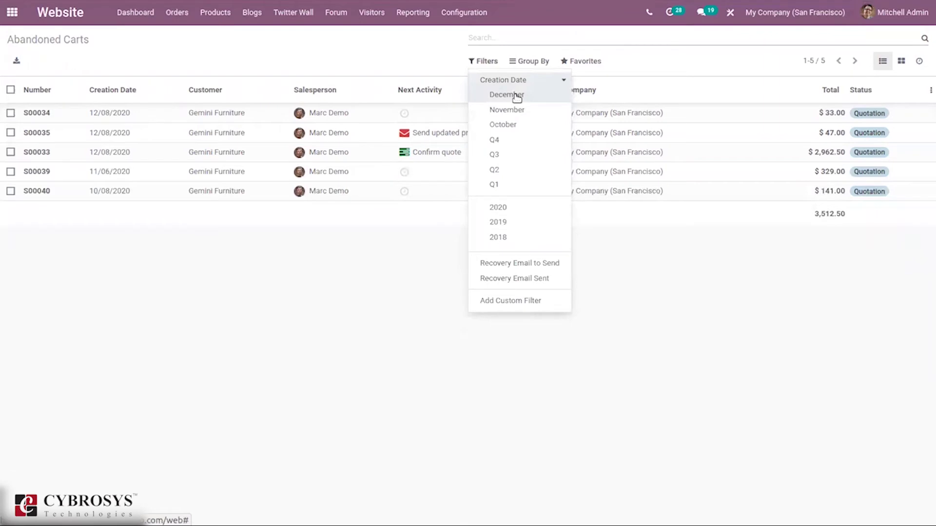
pyautogui.click(517, 97)
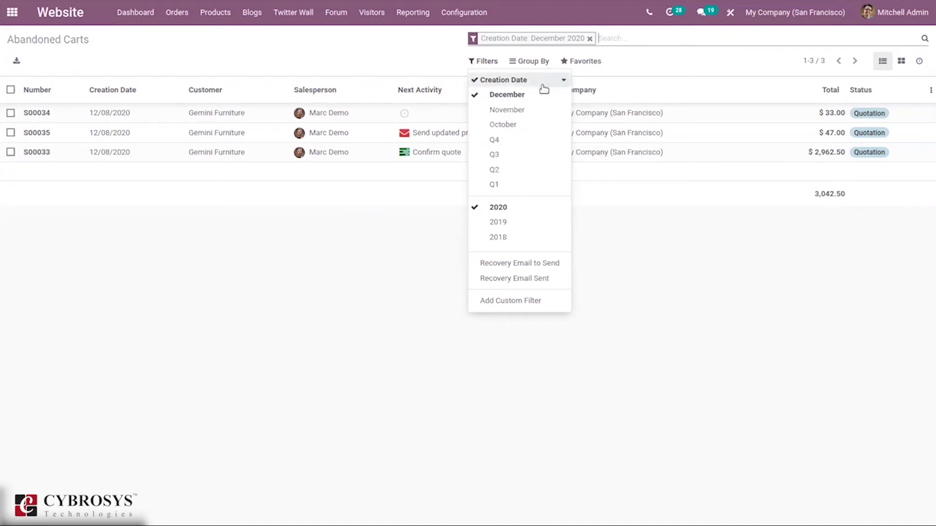
# Group the carts by order day and expand the 08 Dec 2020 group.
pyautogui.click(536, 61)
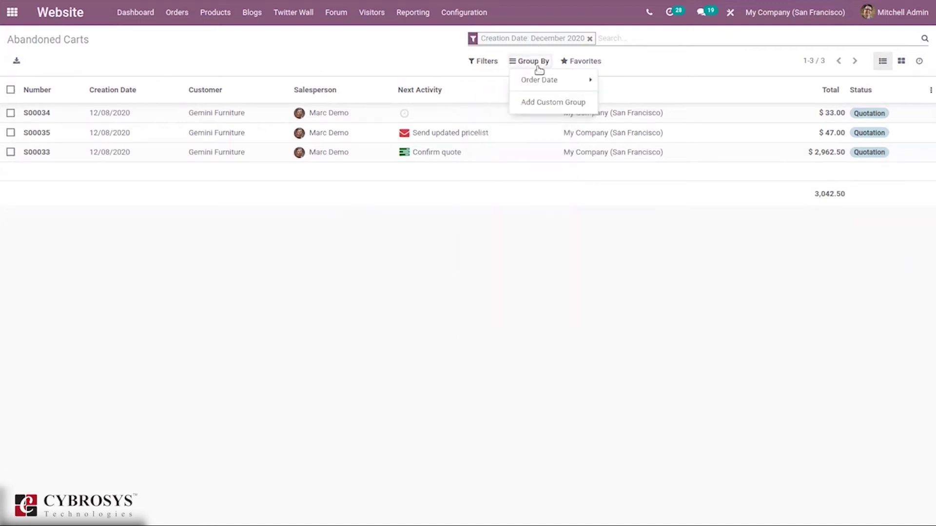
pyautogui.click(552, 81)
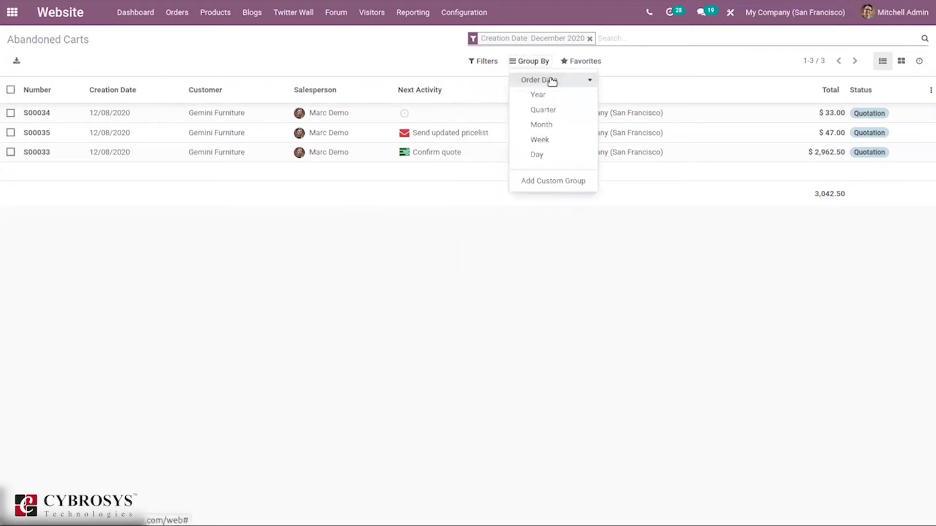
pyautogui.click(538, 155)
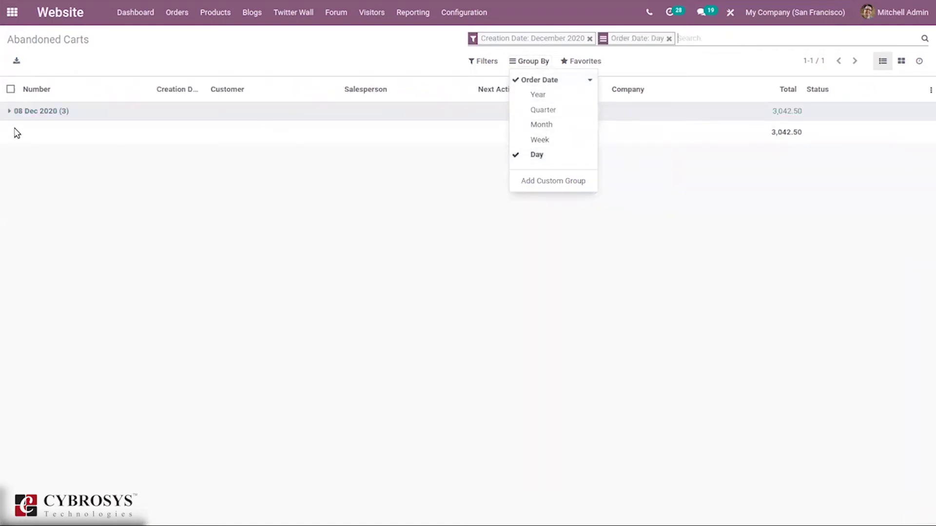
pyautogui.click(9, 113)
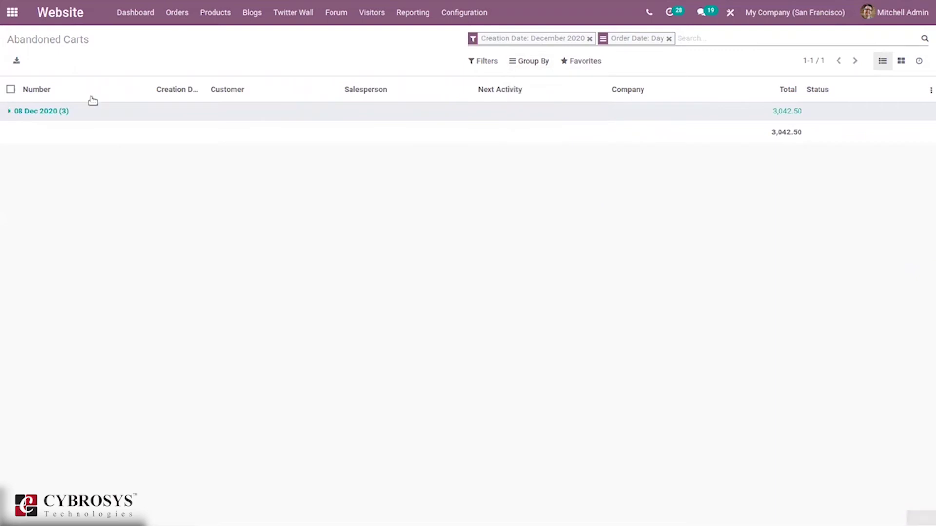
pyautogui.click(545, 62)
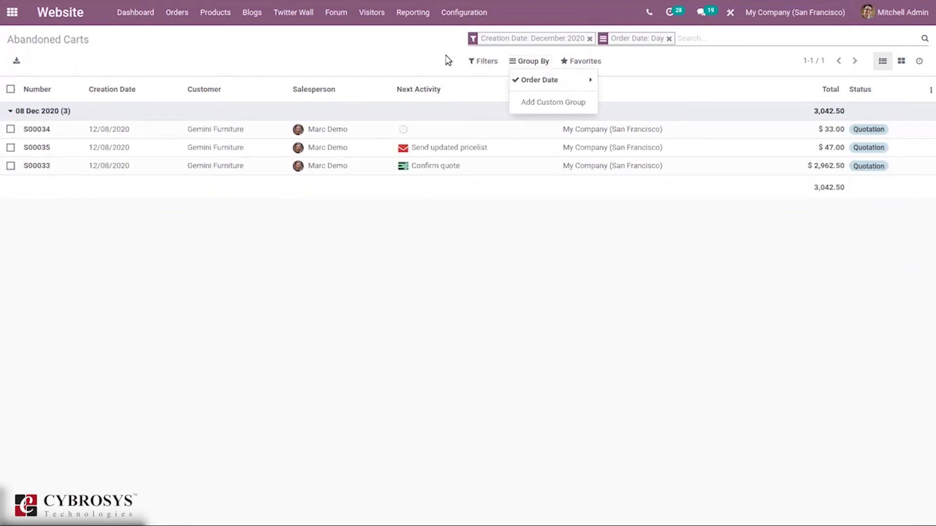
# Open cart S00034, review the recovery email and its Resume order link, and send it.
pyautogui.click(153, 137)
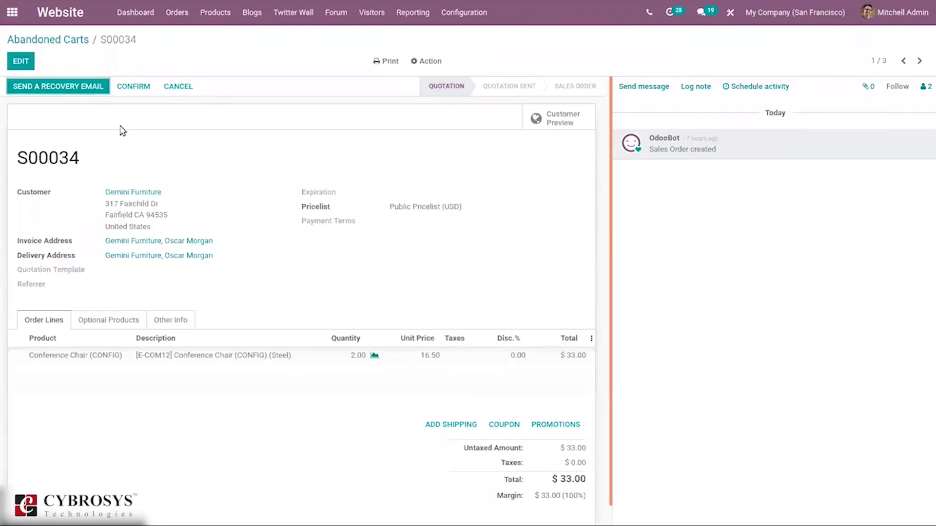
pyautogui.click(61, 91)
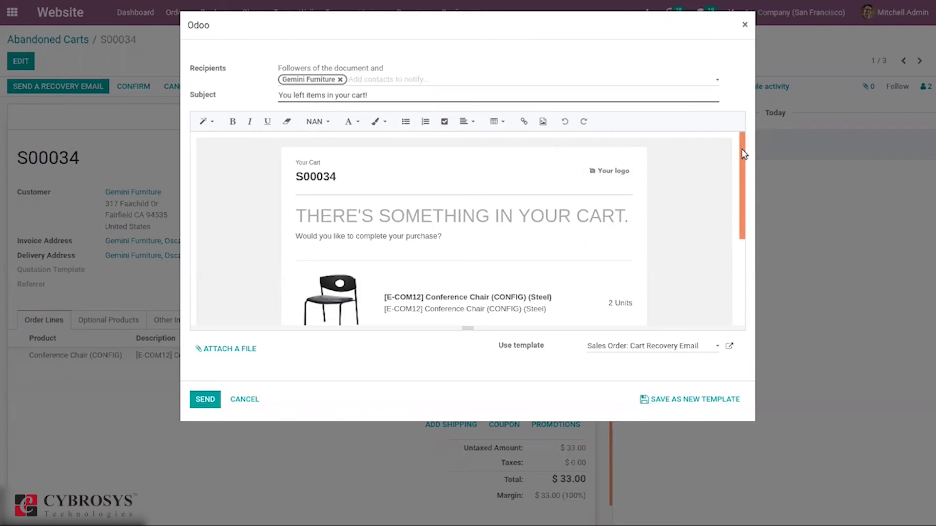
pyautogui.moveTo(742, 149); pyautogui.dragTo(739, 250)
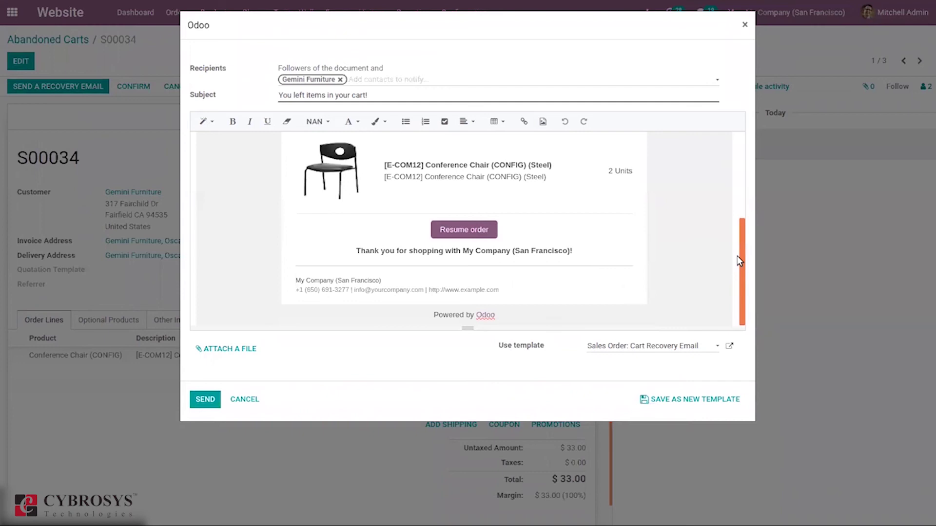
pyautogui.click(442, 230)
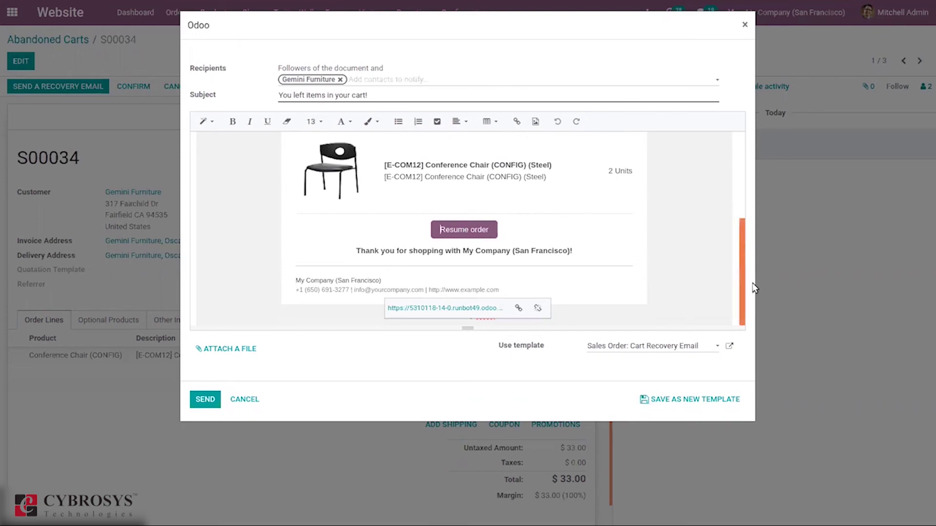
pyautogui.scroll(5, 731, 302)
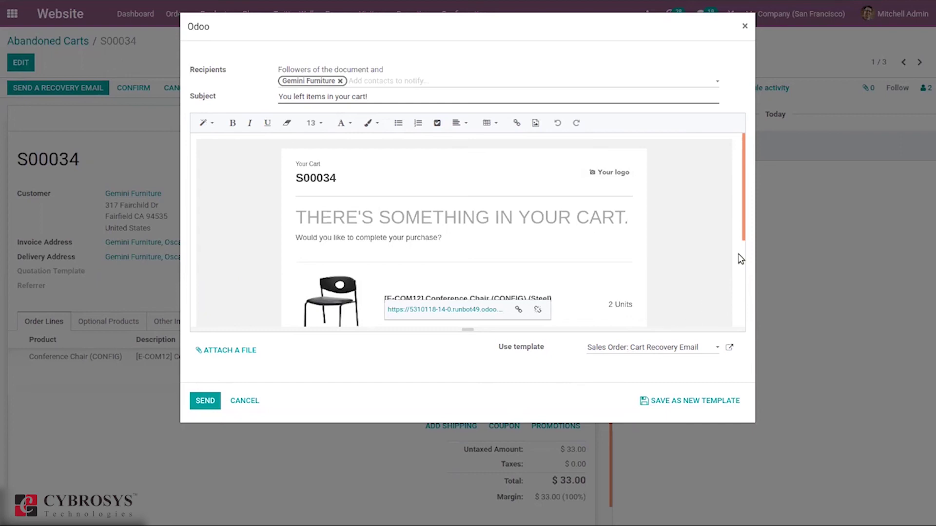
pyautogui.moveTo(742, 238); pyautogui.dragTo(739, 363)
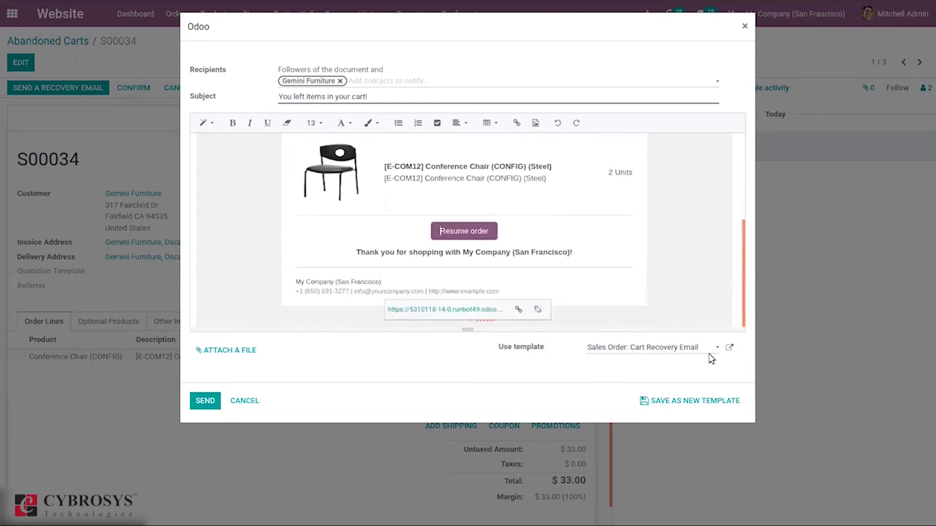
pyautogui.click(205, 401)
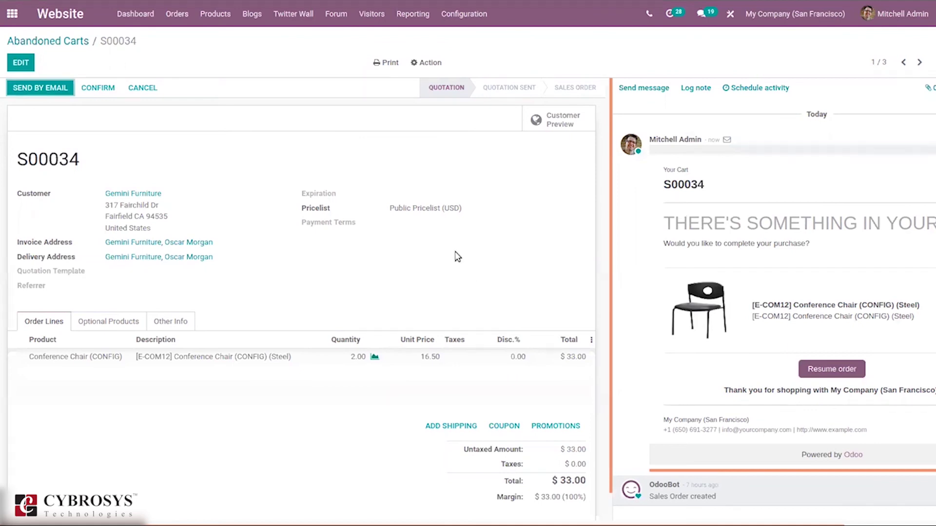
# Back in Abandoned Carts, swap the December 2020 date filter for Recovery Email Sent.
pyautogui.click(41, 40)
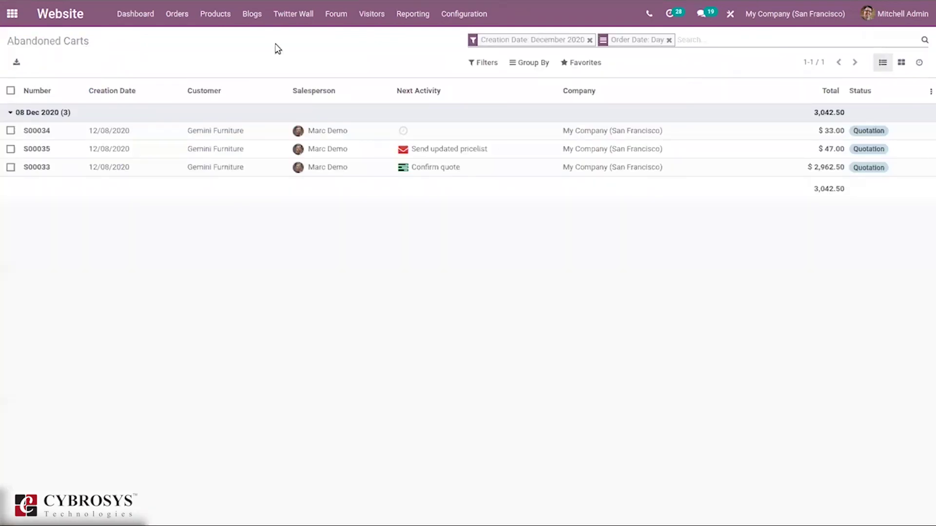
pyautogui.click(590, 39)
pyautogui.click(483, 62)
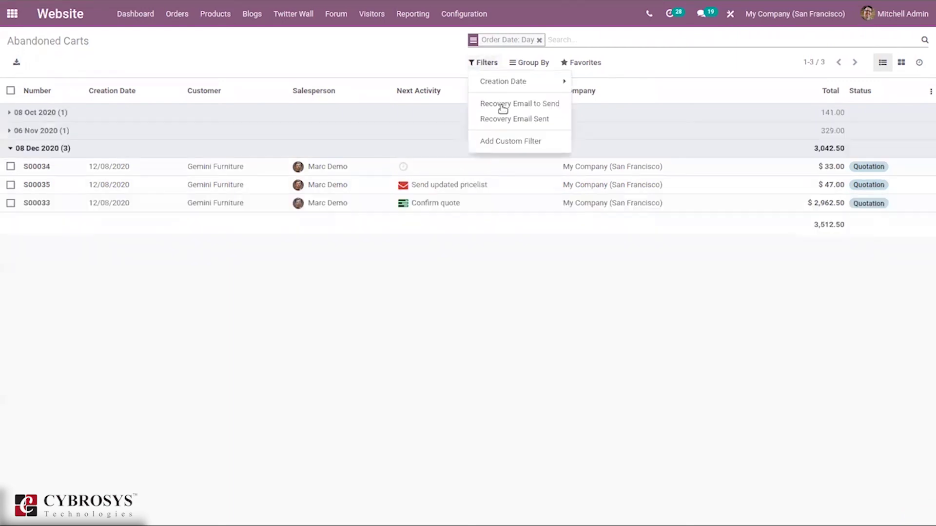
pyautogui.click(504, 119)
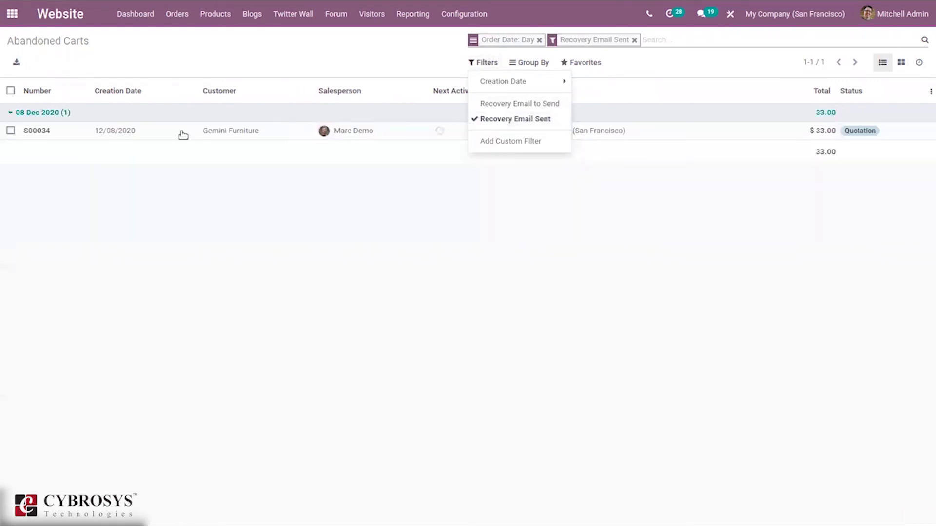
pyautogui.click(351, 139)
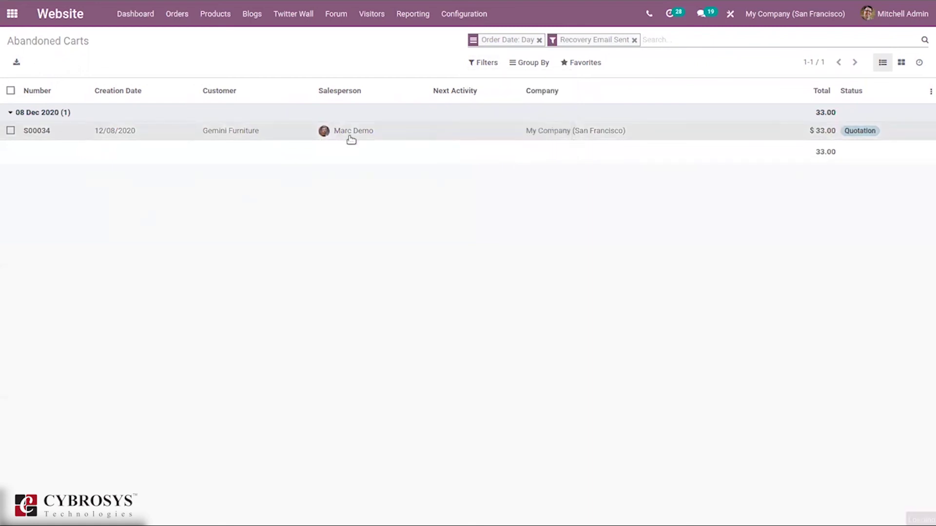